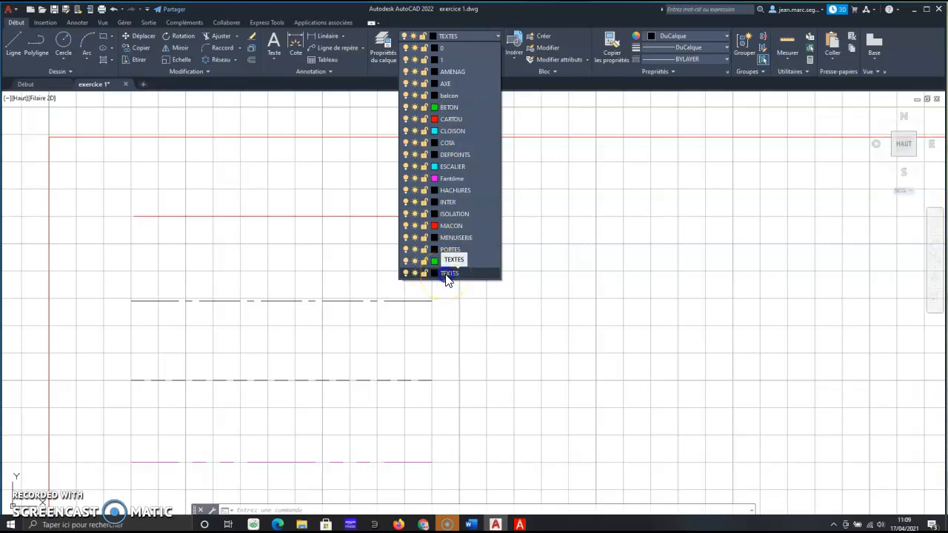
- Make TEXTES the current layer and define a multiline text box just below the red line, spanning its length
click(447, 274)
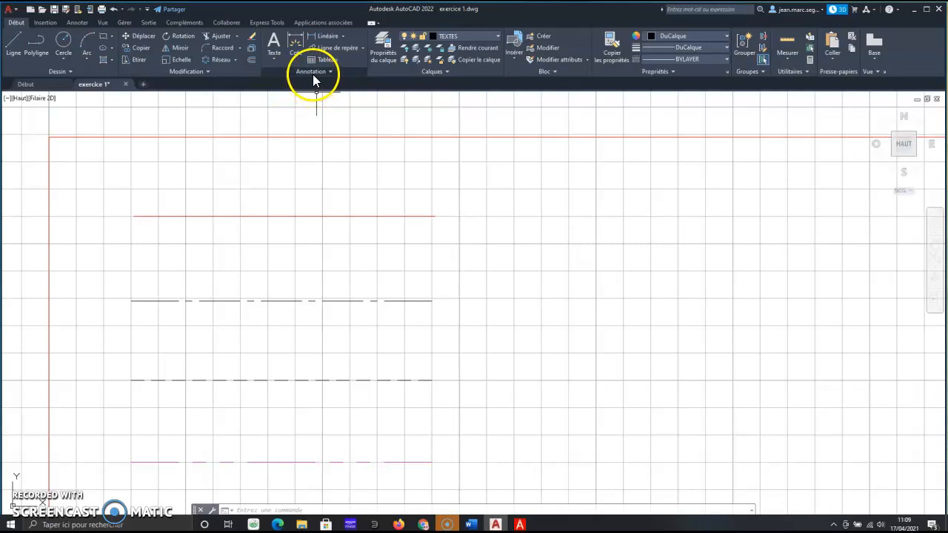
click(273, 55)
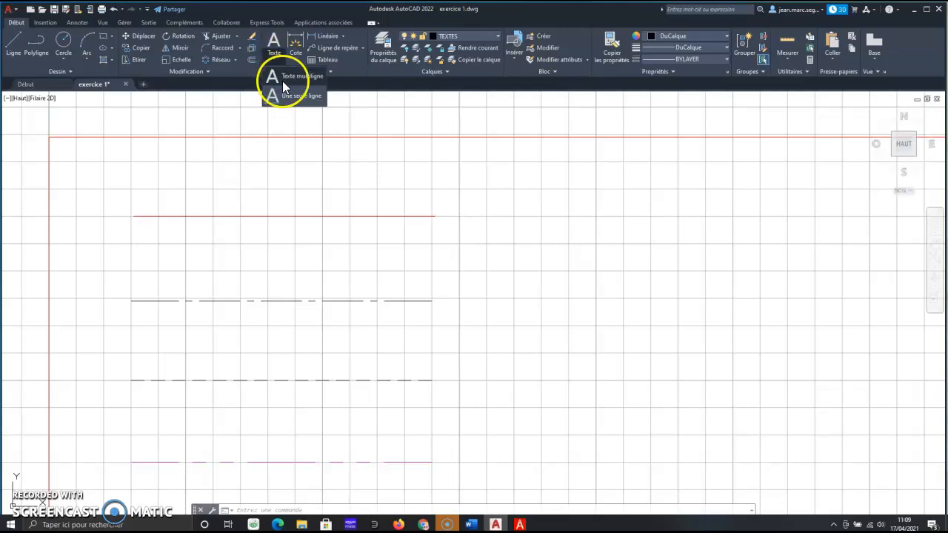
click(284, 78)
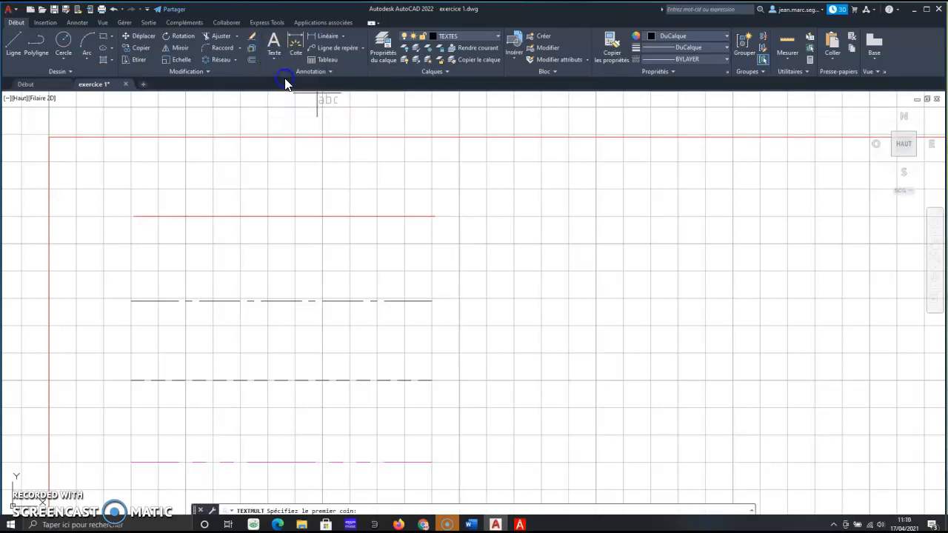
click(131, 251)
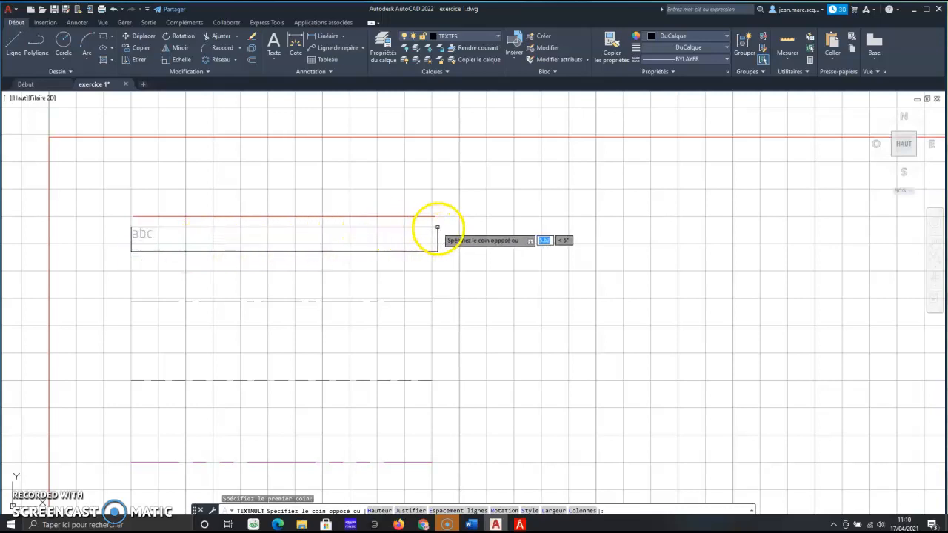
click(435, 227)
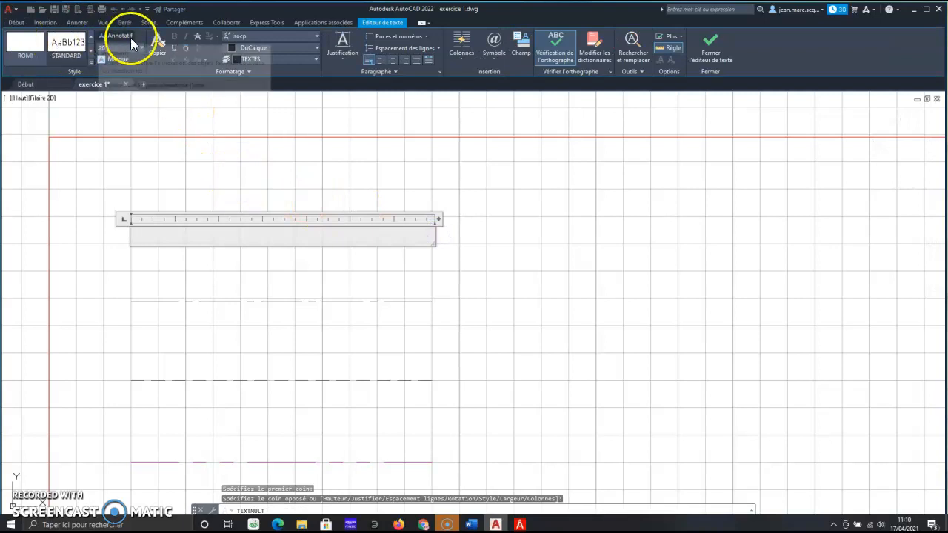
- Choose the ROMAND text style for the new multiline text
click(90, 36)
click(65, 46)
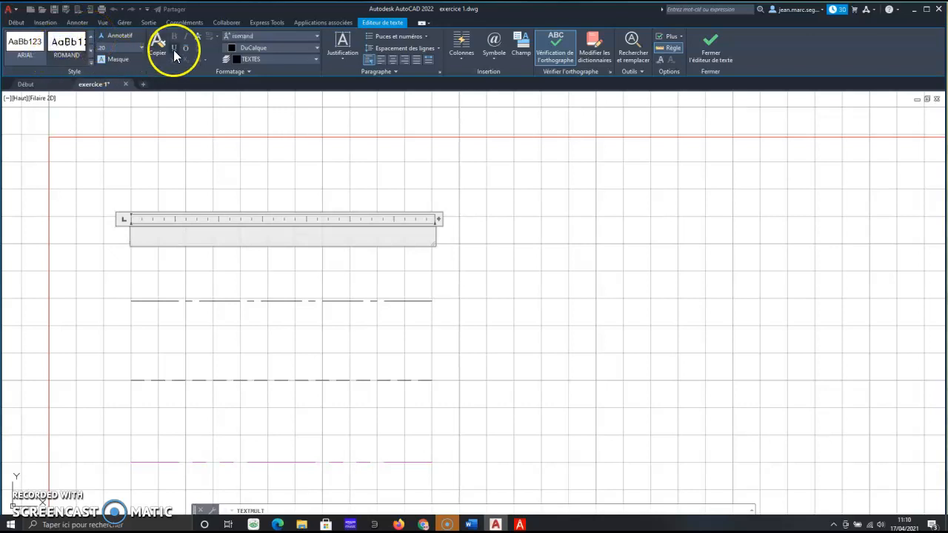
click(317, 38)
click(316, 36)
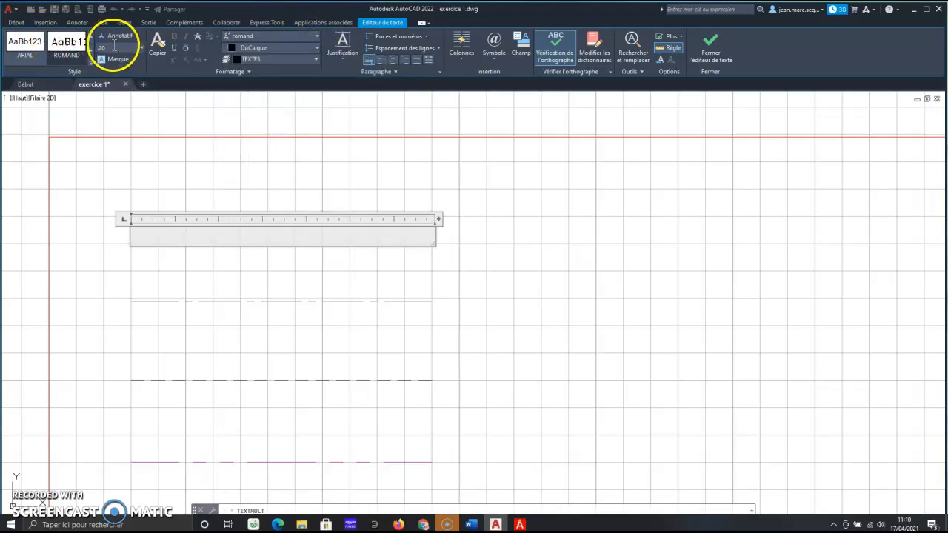
- Set the text height to .15 and write the caption "1/ Sur calque MACON type ligne CONTINUOUS"
click(114, 46)
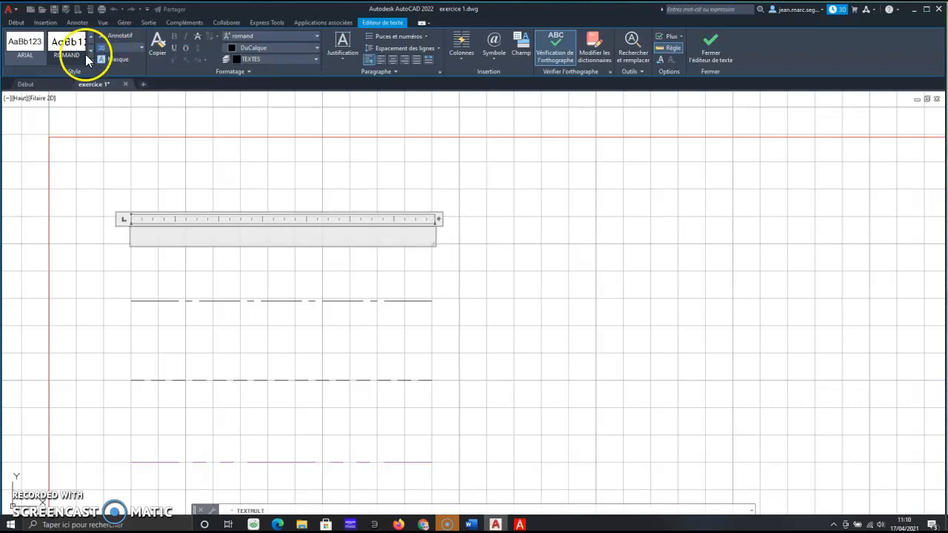
click(88, 48)
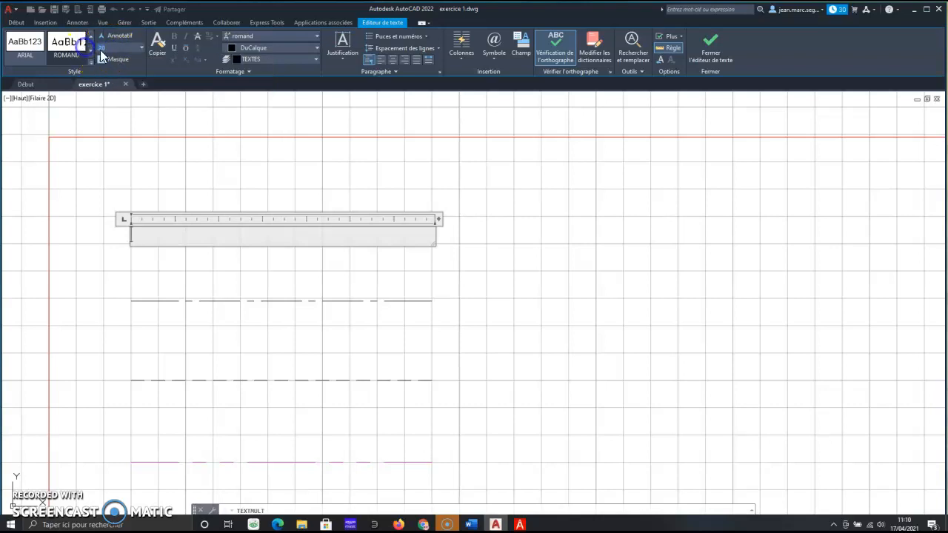
text(.15)
key(Return)
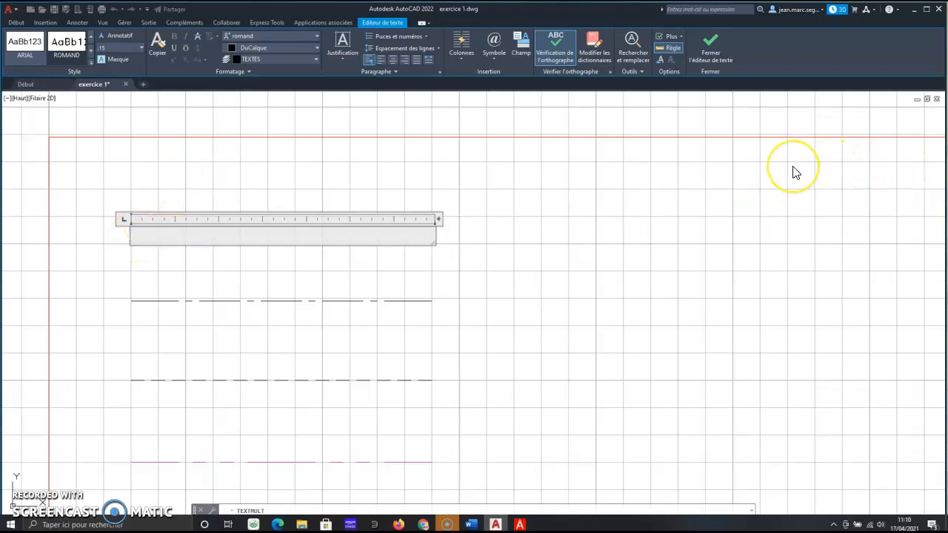
text(1/)
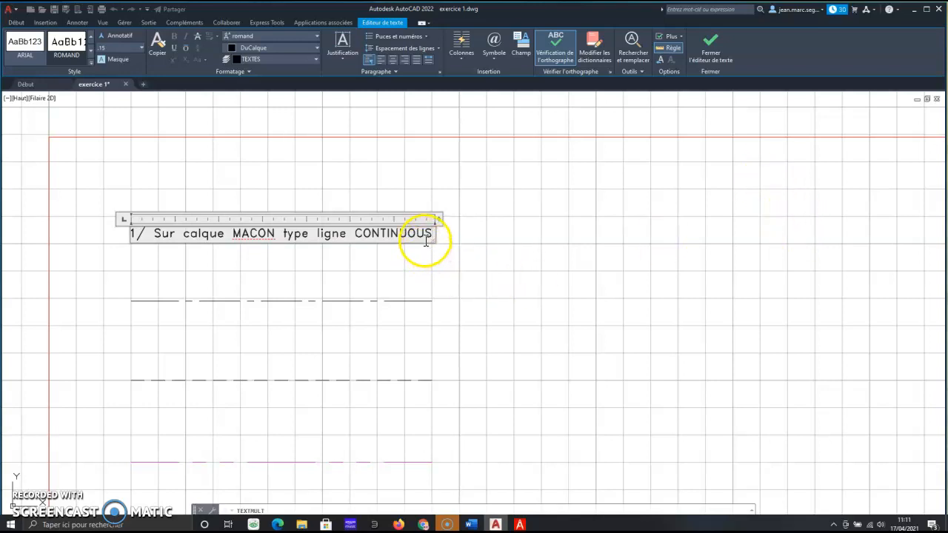
click(453, 268)
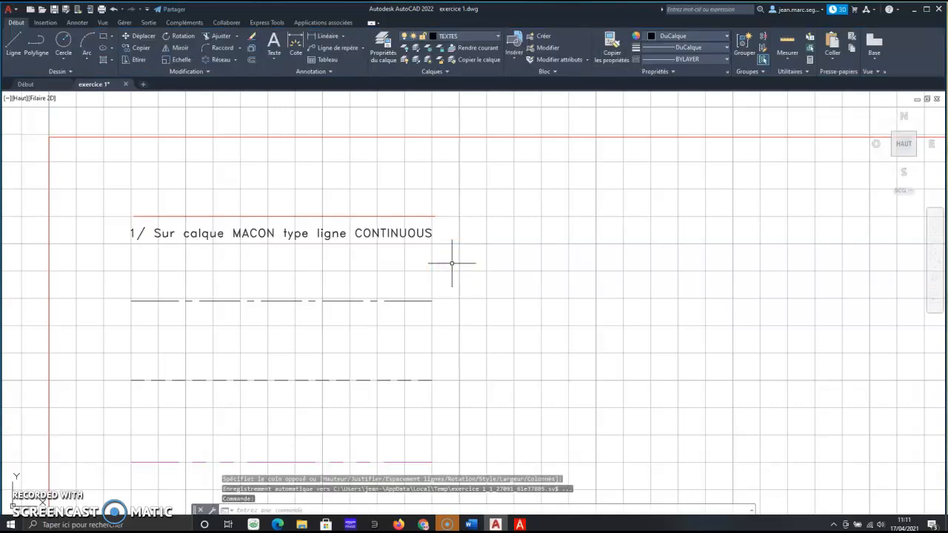
- Inspect the properties of the caption below the red line
click(382, 232)
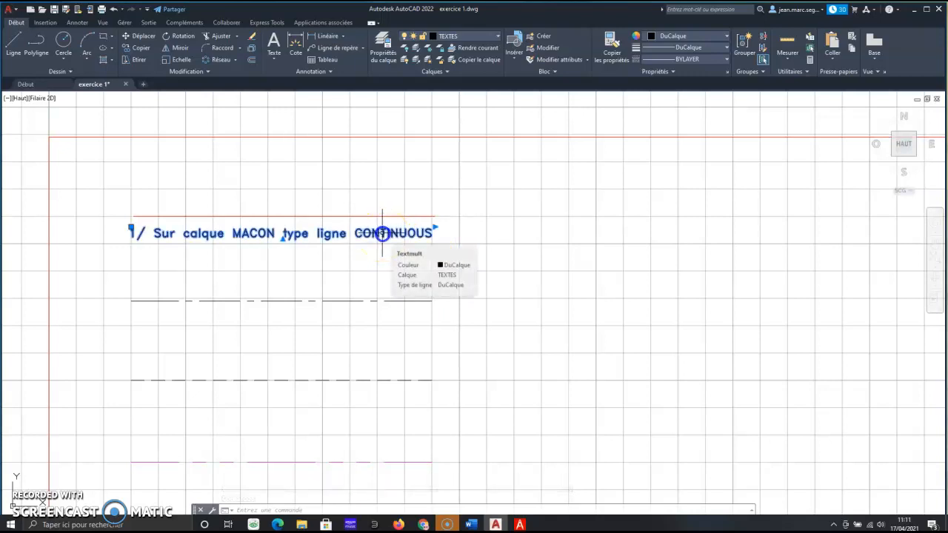
right_click(382, 233)
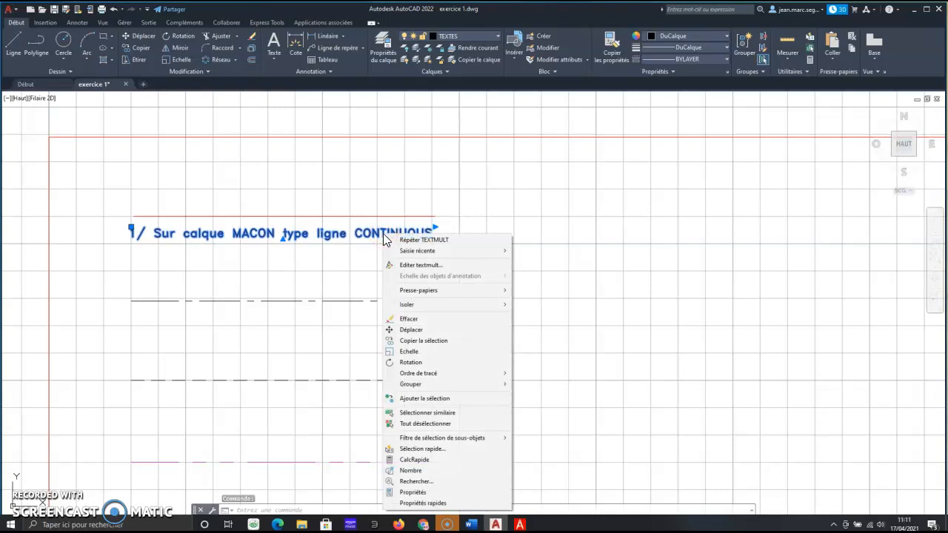
click(422, 493)
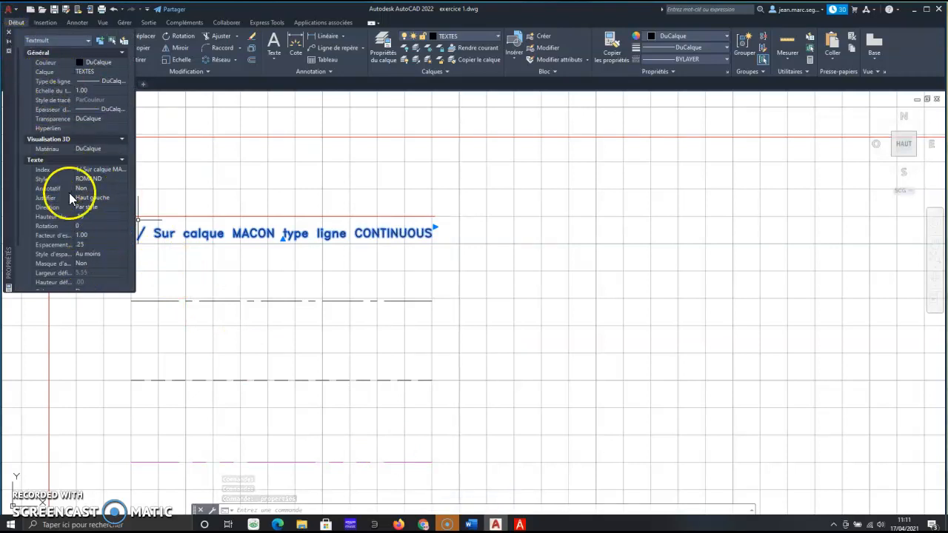
click(9, 41)
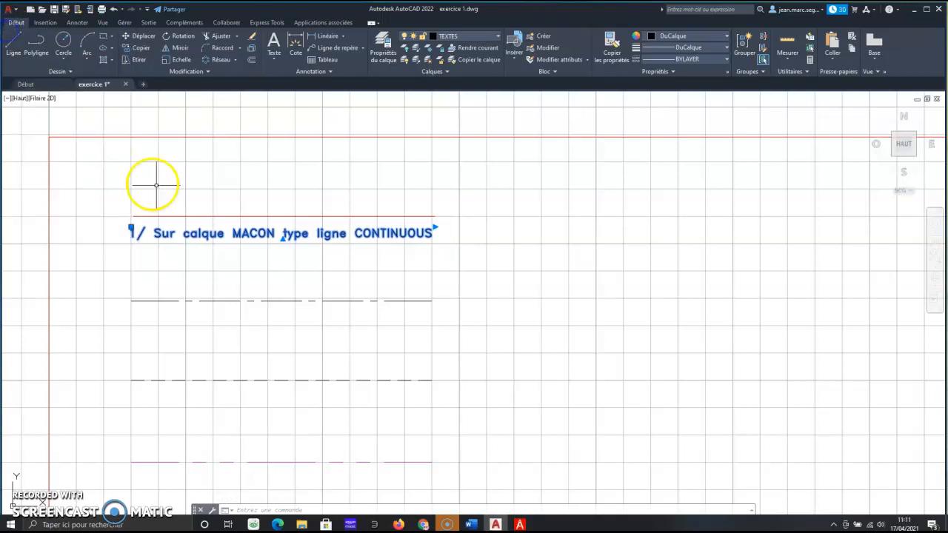
- Reopen the caption below the red line for editing and stretch its text frame slightly wider
double_click(233, 235)
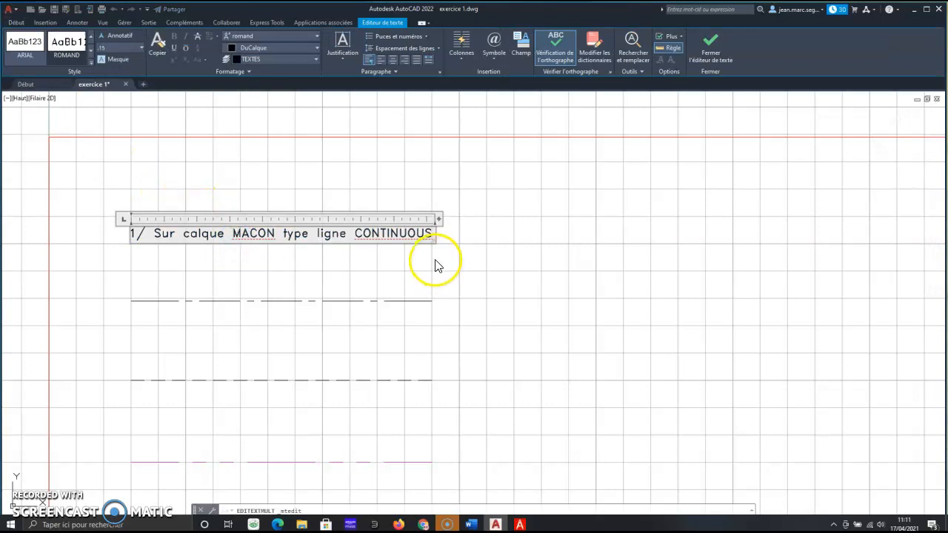
drag(436, 240, 446, 241)
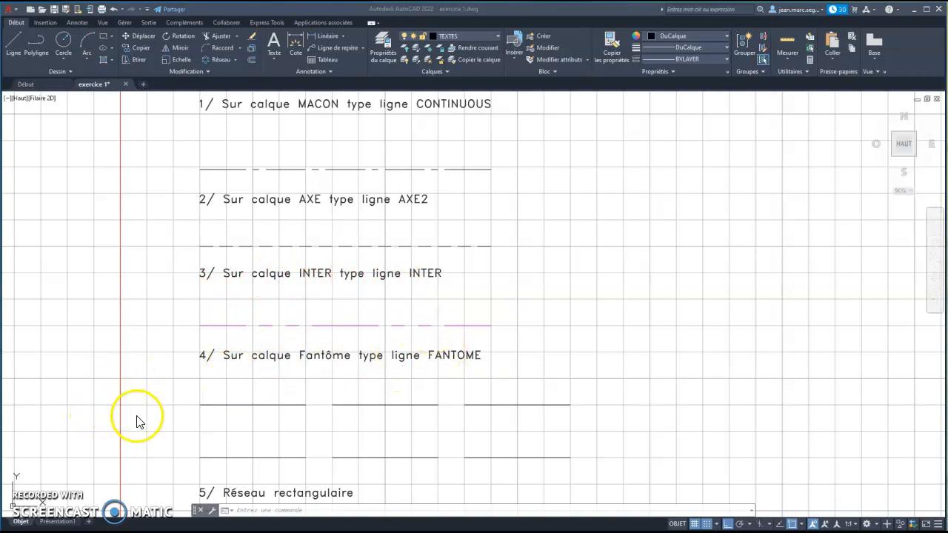
- Review the numbered captions under each drawn example, down to the green polyline outline near the frame's lower edge in model space
click(133, 330)
middle_drag(142, 438, 143, 306)
middle_drag(144, 341, 144, 125)
middle_drag(183, 374, 163, 225)
middle_drag(143, 360, 165, 235)
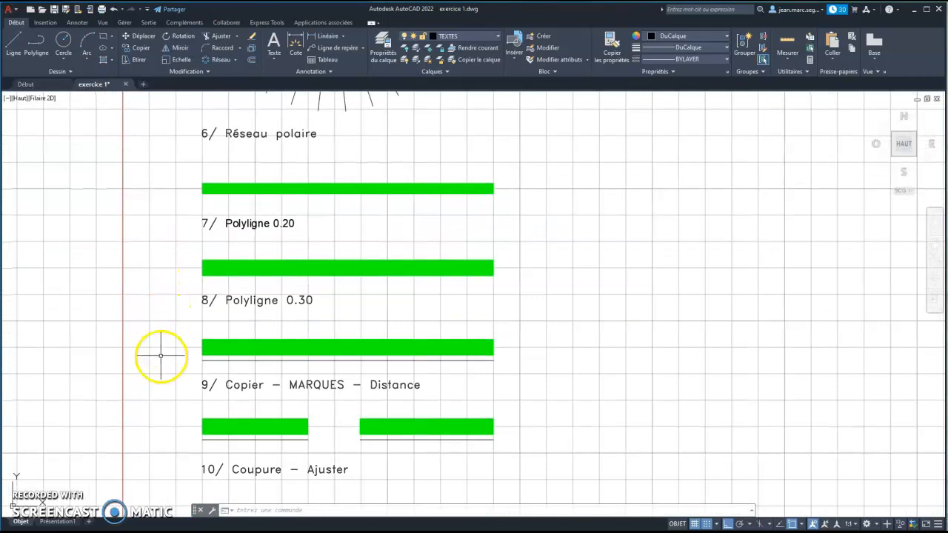
middle_drag(161, 355, 170, 269)
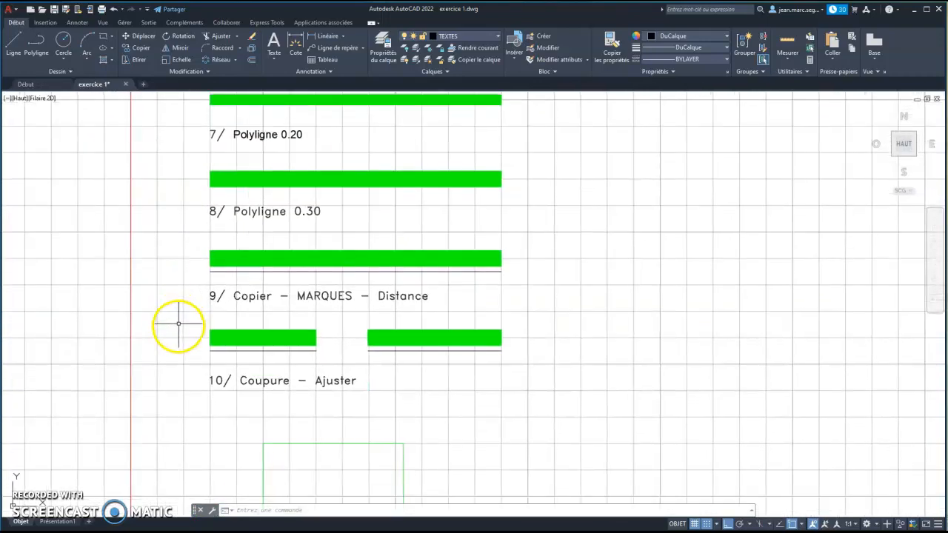
middle_drag(176, 328, 166, 283)
click(166, 297)
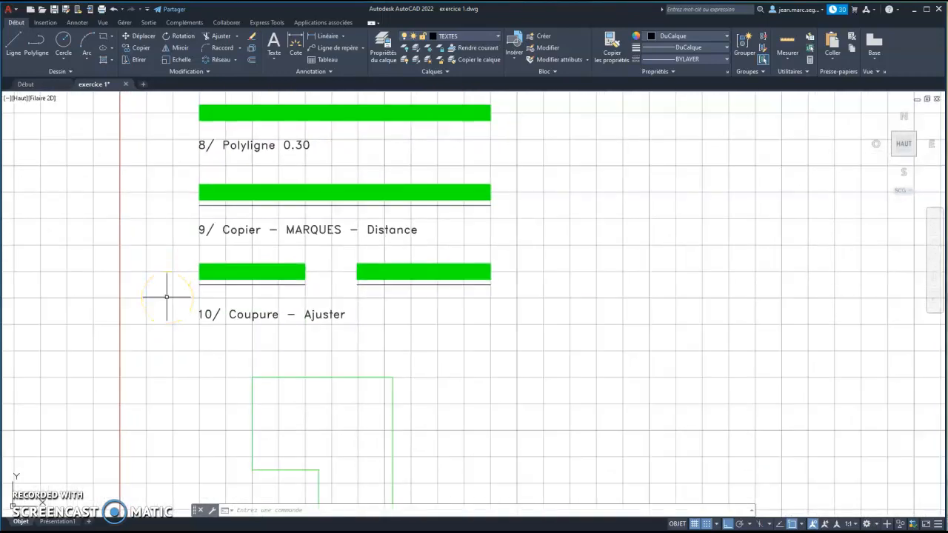
middle_drag(143, 343, 152, 269)
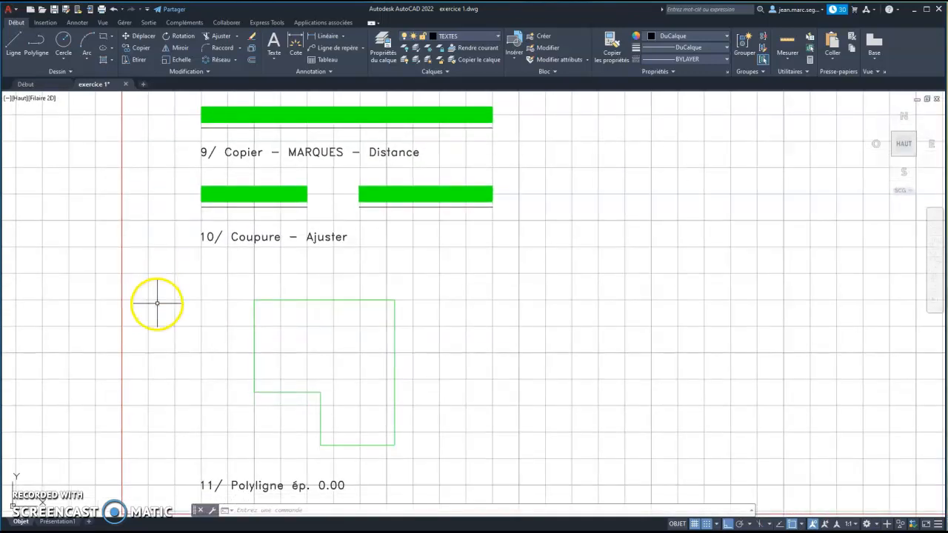
middle_drag(158, 334, 158, 255)
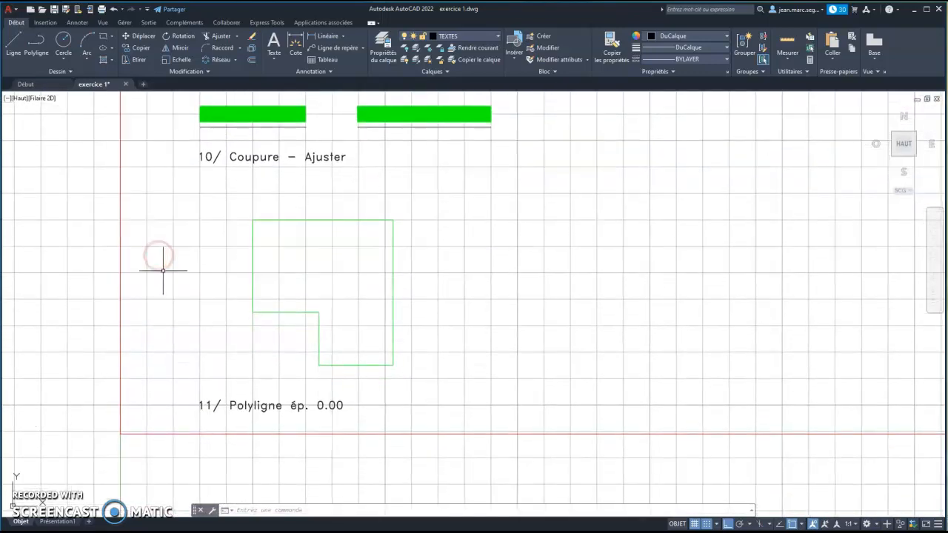
click(23, 521)
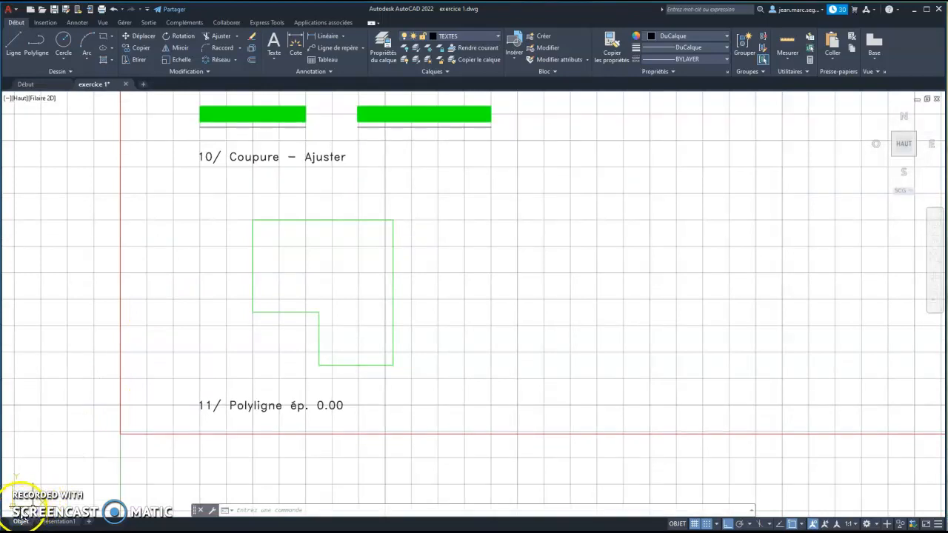